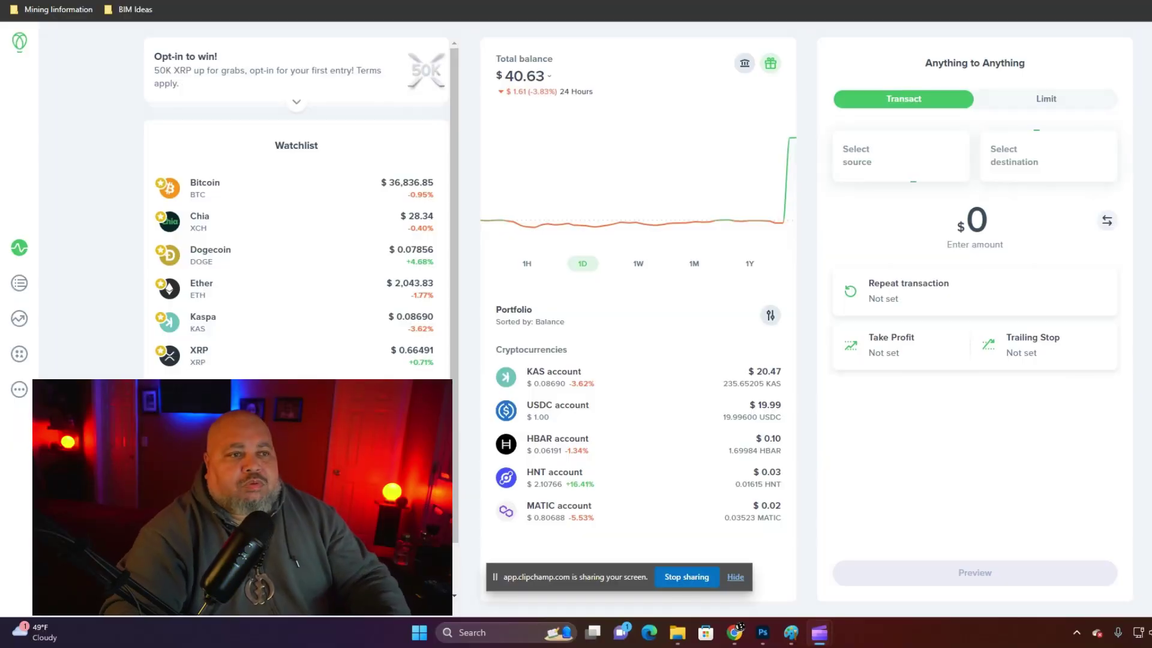
Dismiss the screen-sharing notice and choose the KAS account as the trade's source.
left_click(734, 578)
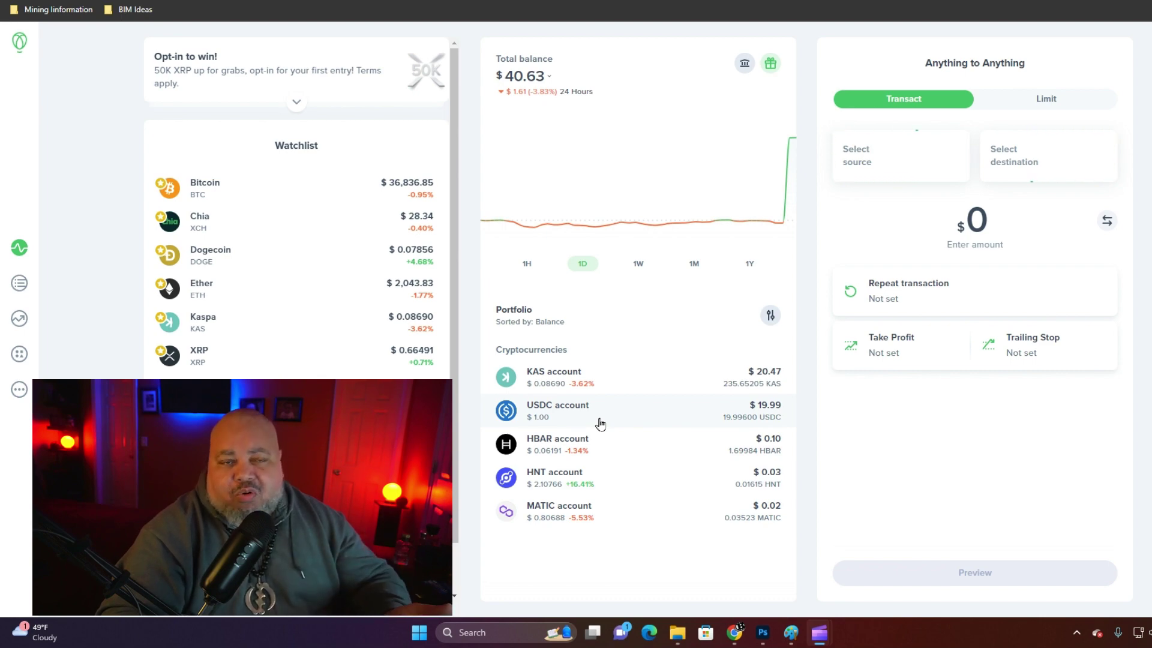
left_click(574, 381)
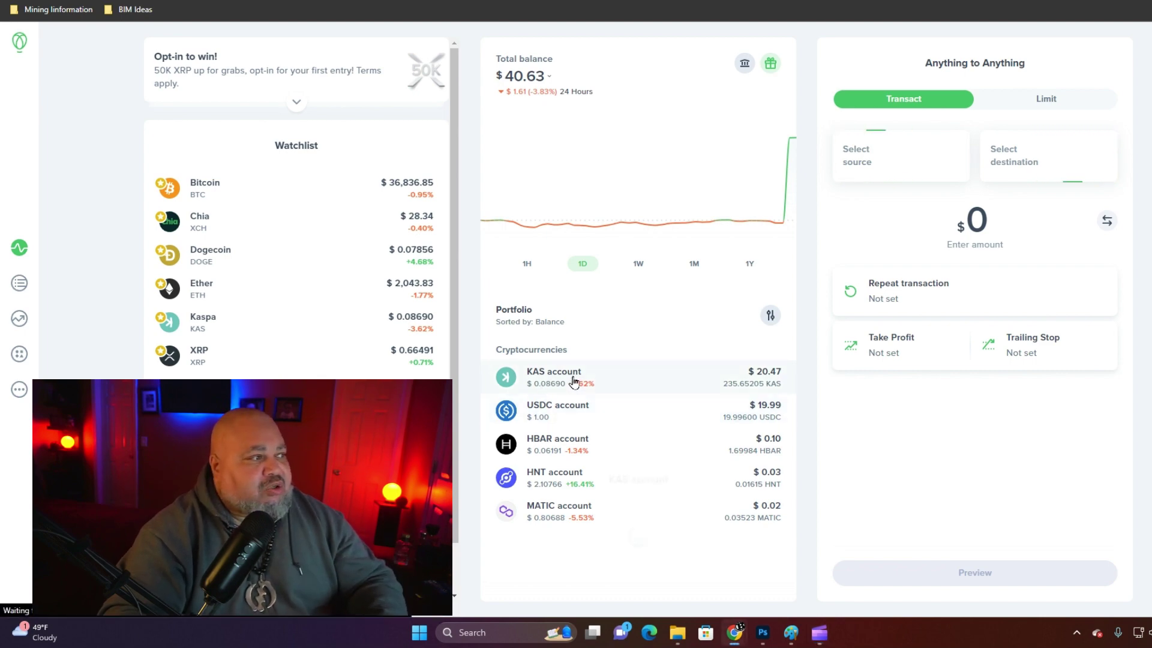
left_click(905, 158)
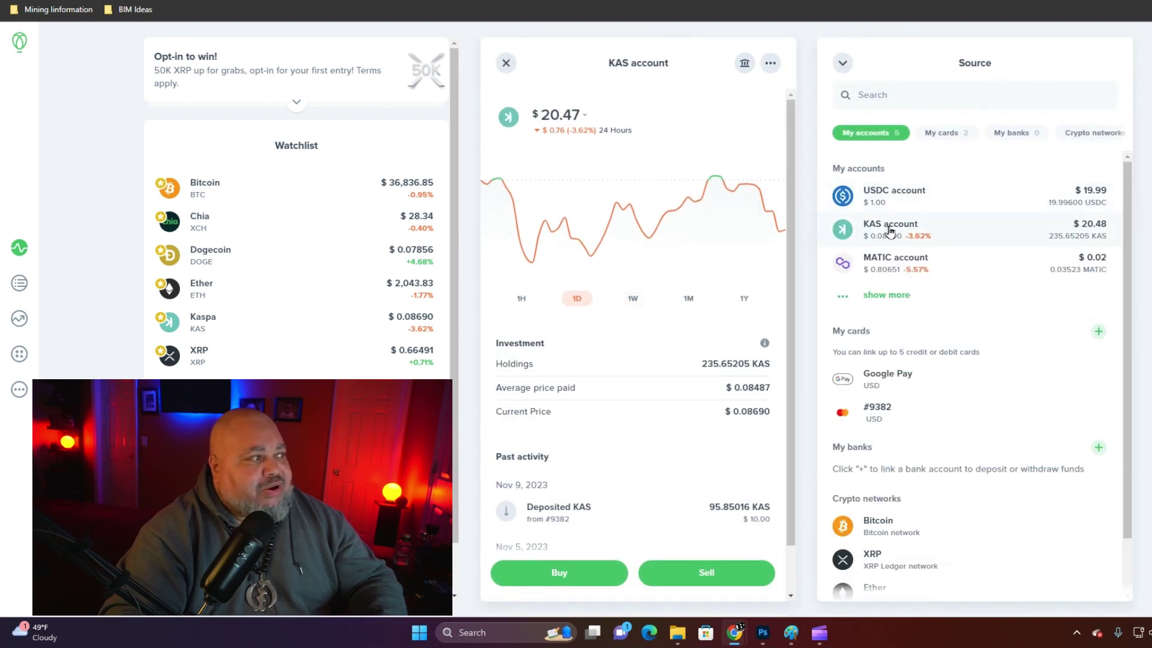
left_click(890, 228)
left_click(506, 63)
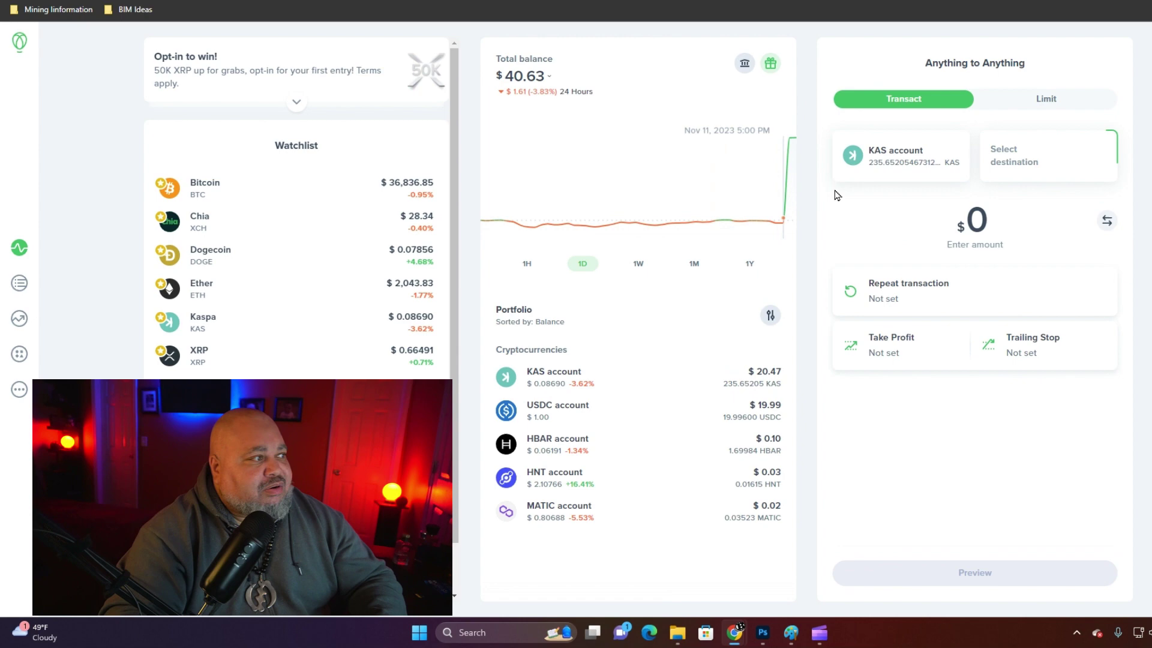
left_click(900, 162)
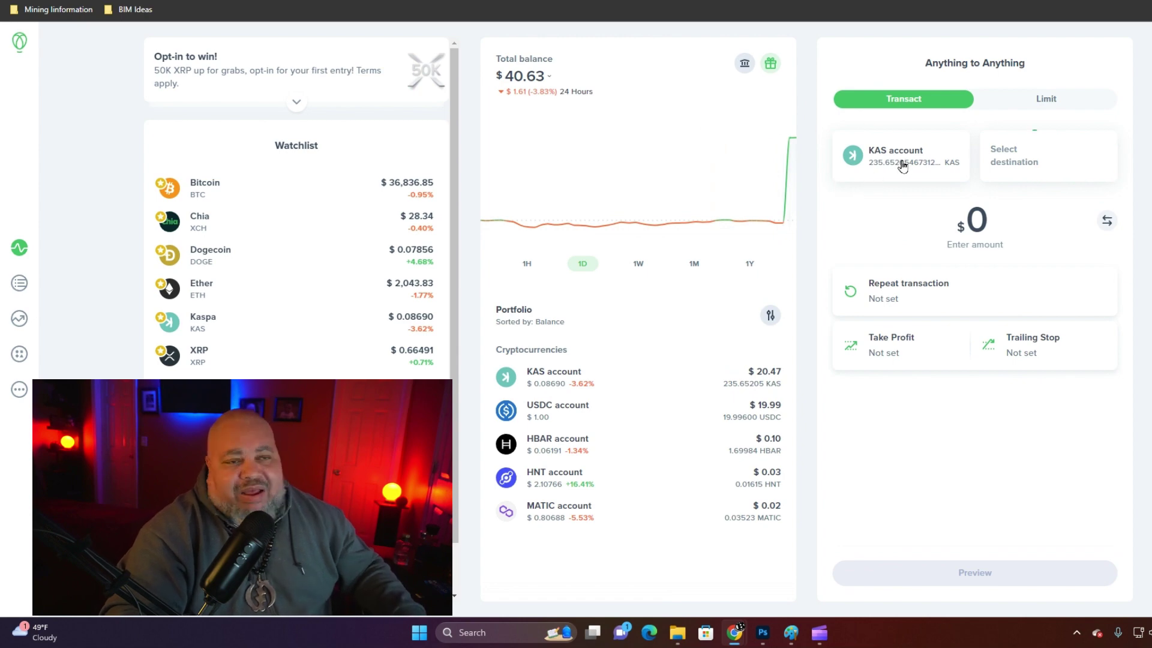
left_click(900, 165)
left_click(899, 165)
Pick the USDC account as destination and enter a $10 trade amount.
left_click(1007, 165)
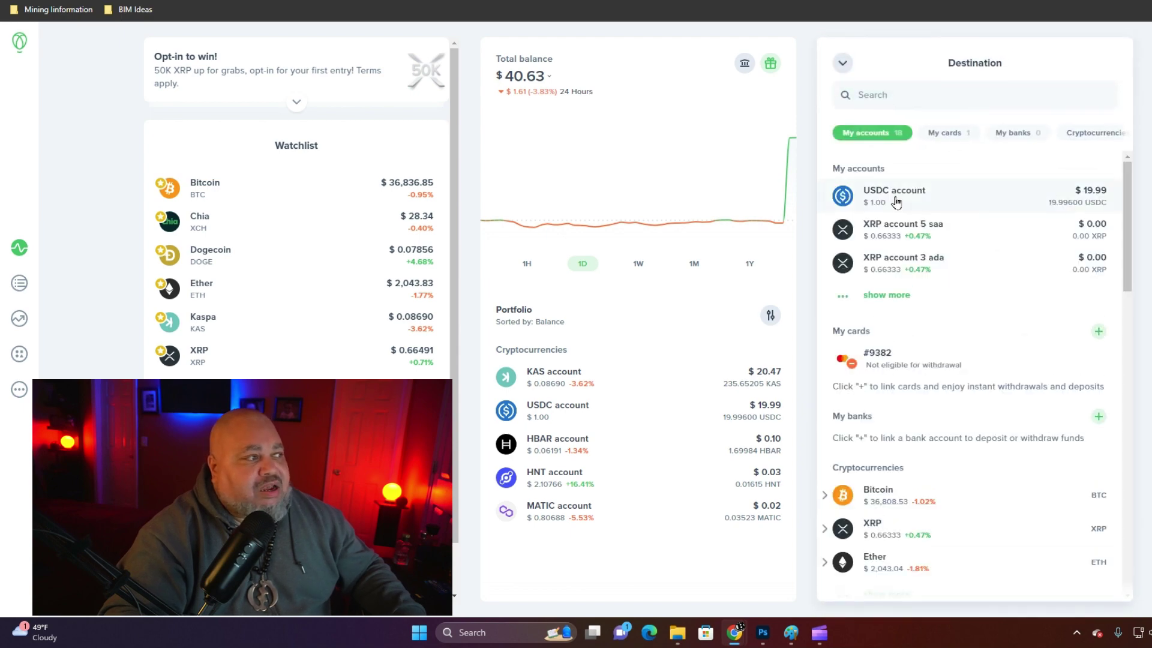
left_click(896, 202)
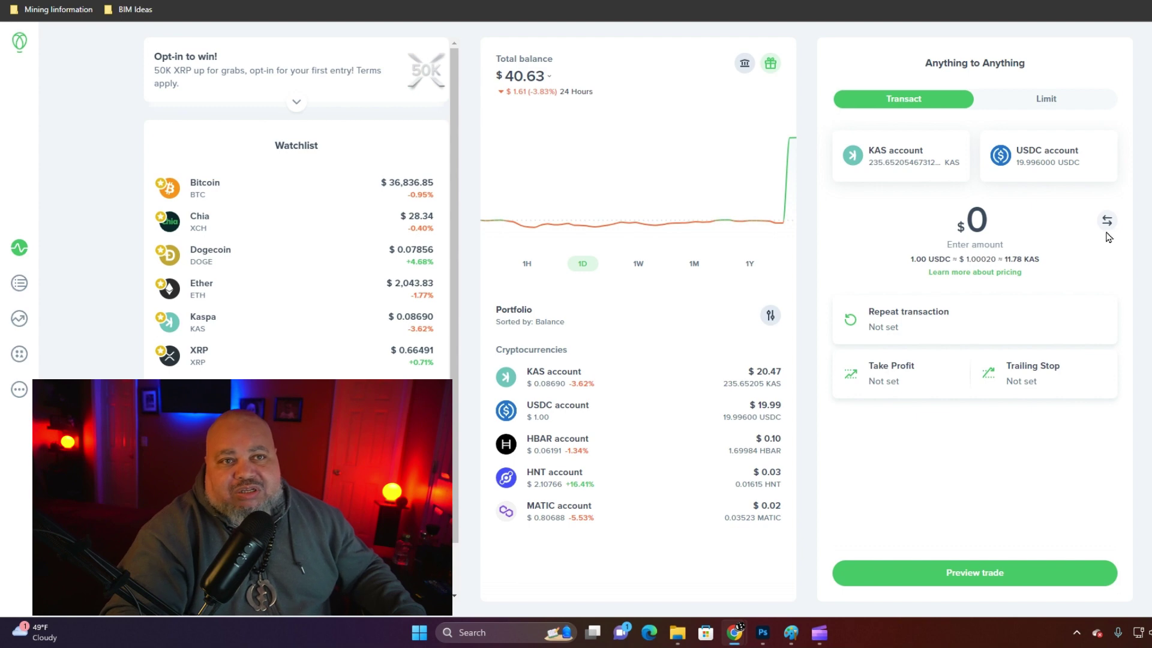
left_click(982, 220)
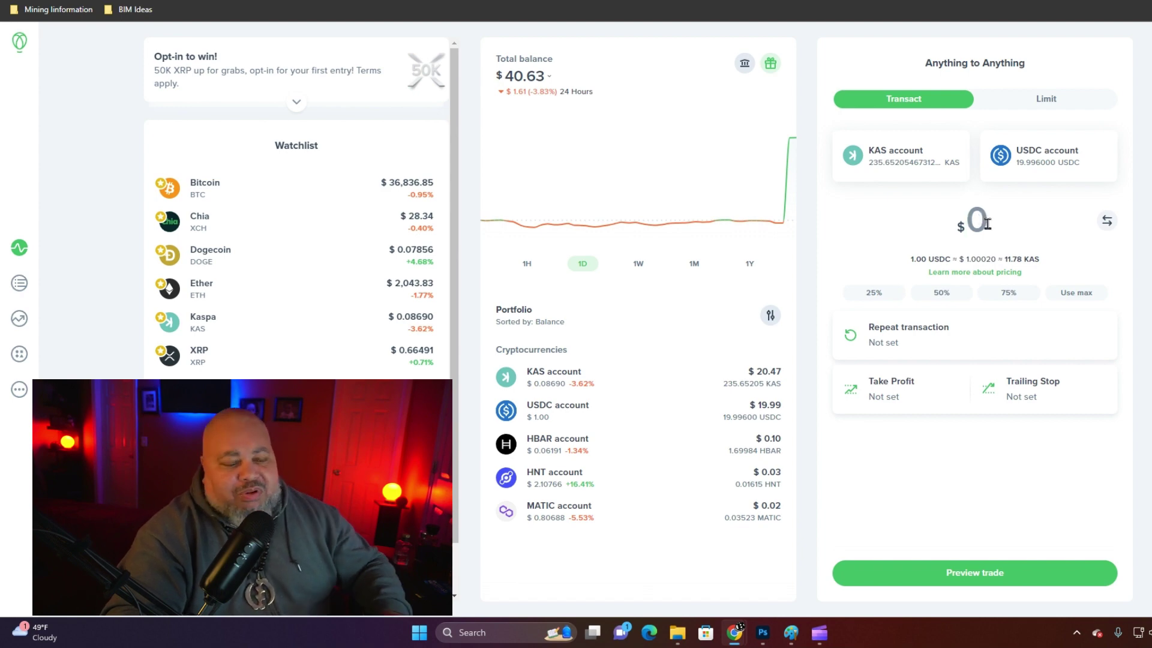
type("10")
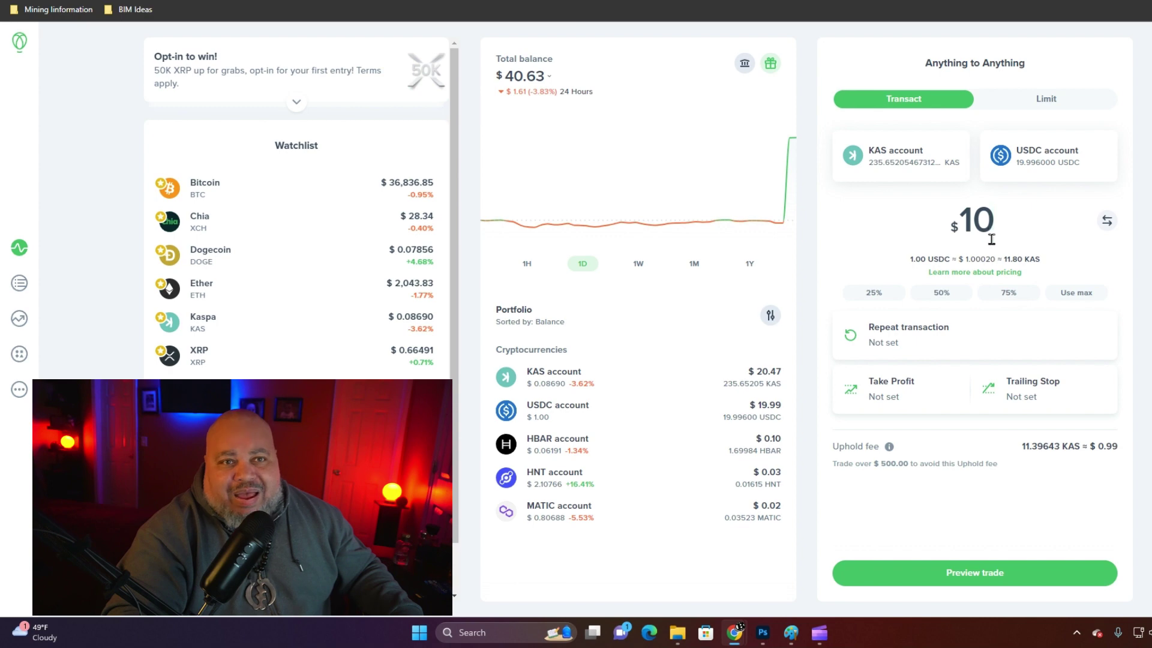
Apply a 3% take profit with a Good 'til date duration ending Nov 13, 2023.
left_click(896, 389)
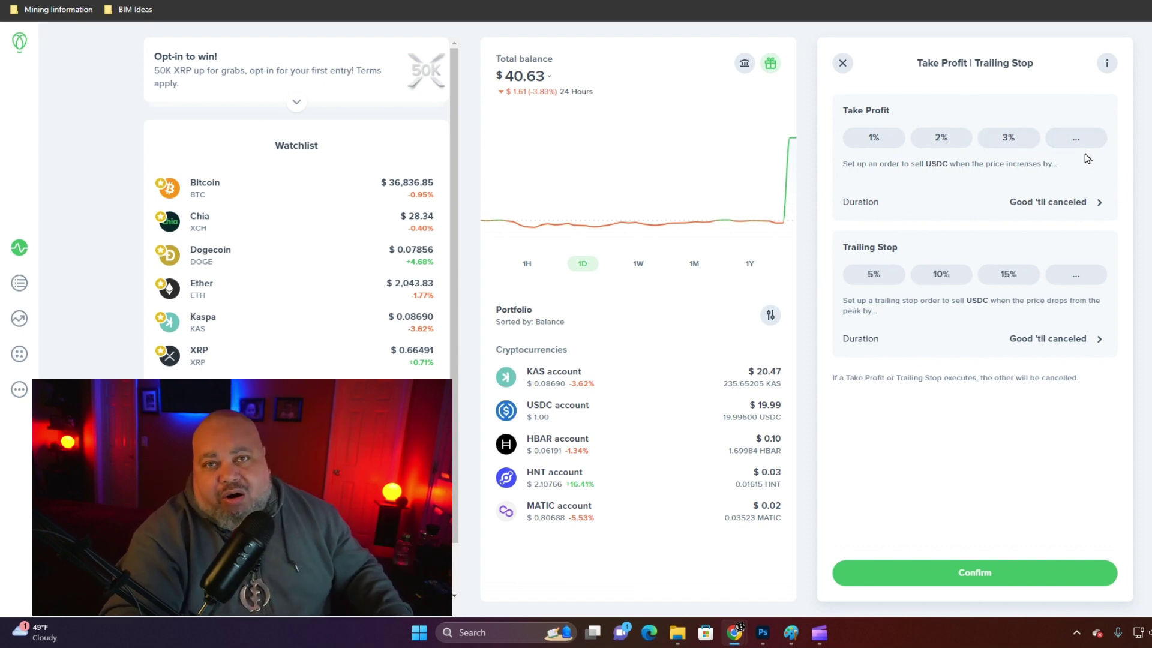
left_click(953, 147)
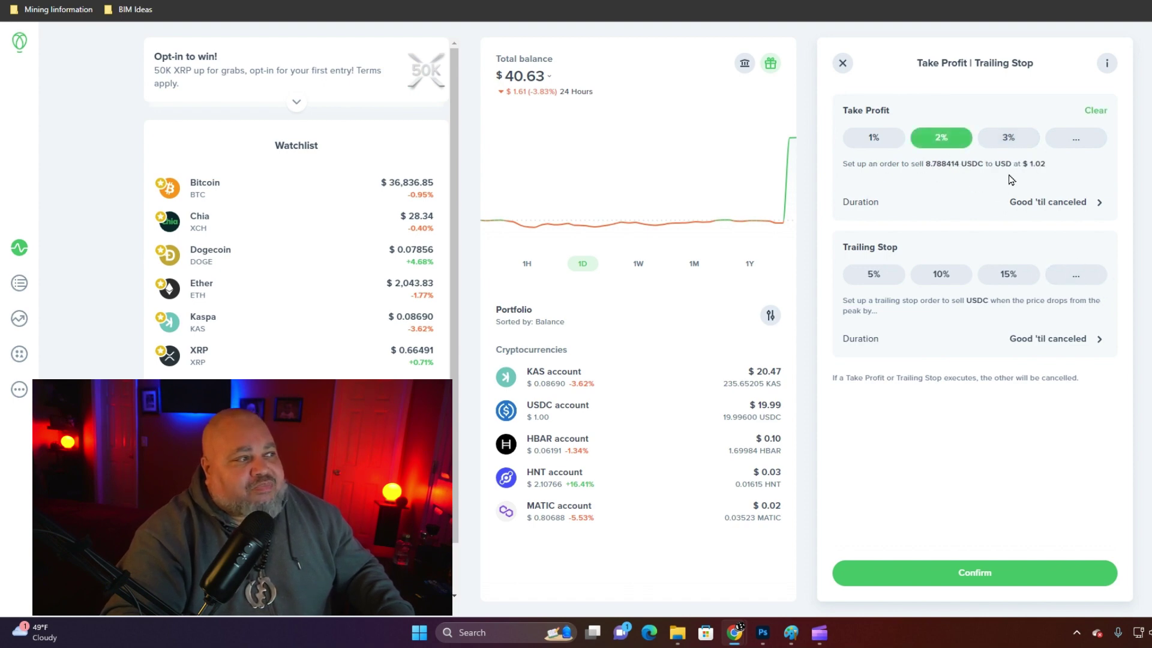
left_click(1002, 145)
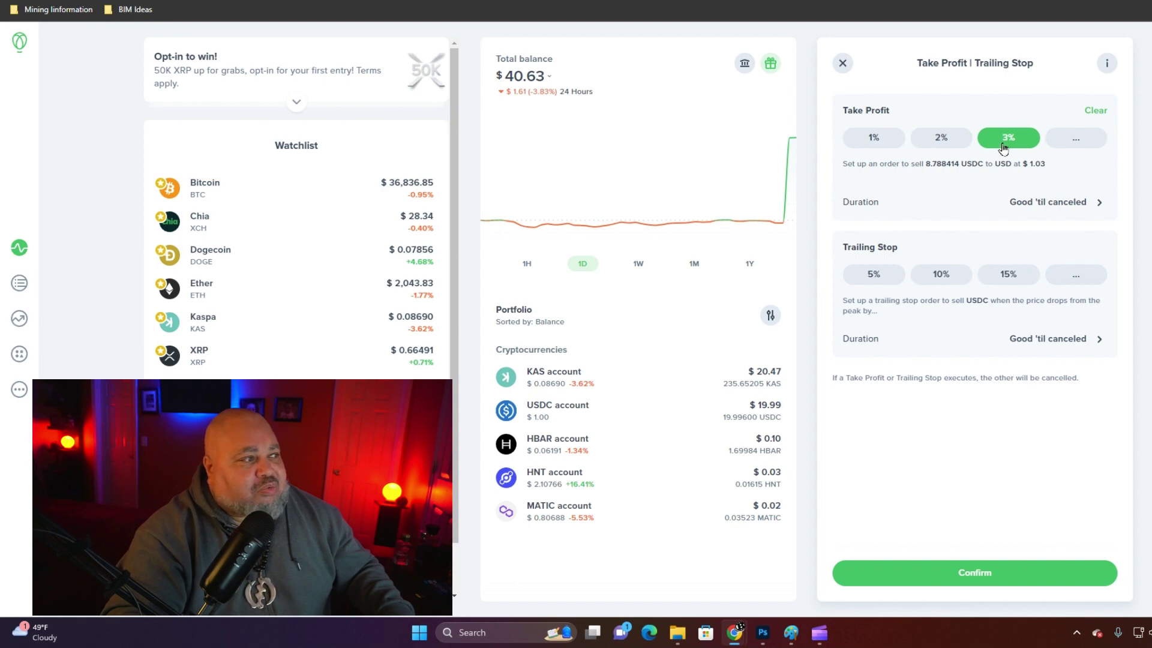
left_click(939, 142)
left_click(1024, 140)
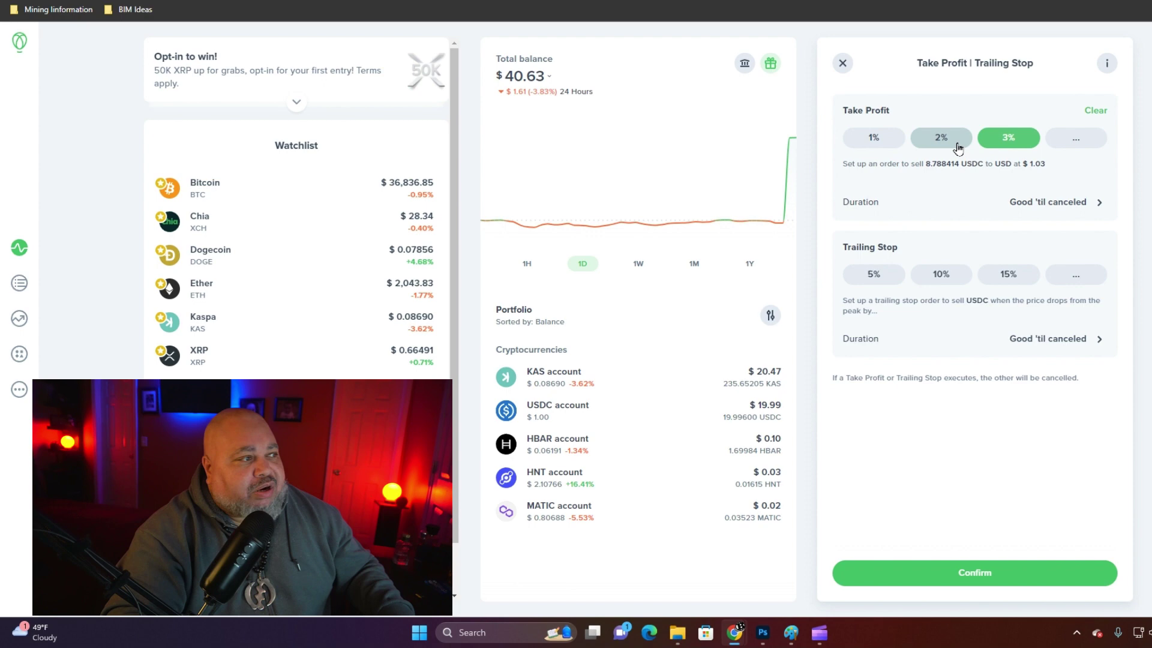
left_click(1067, 208)
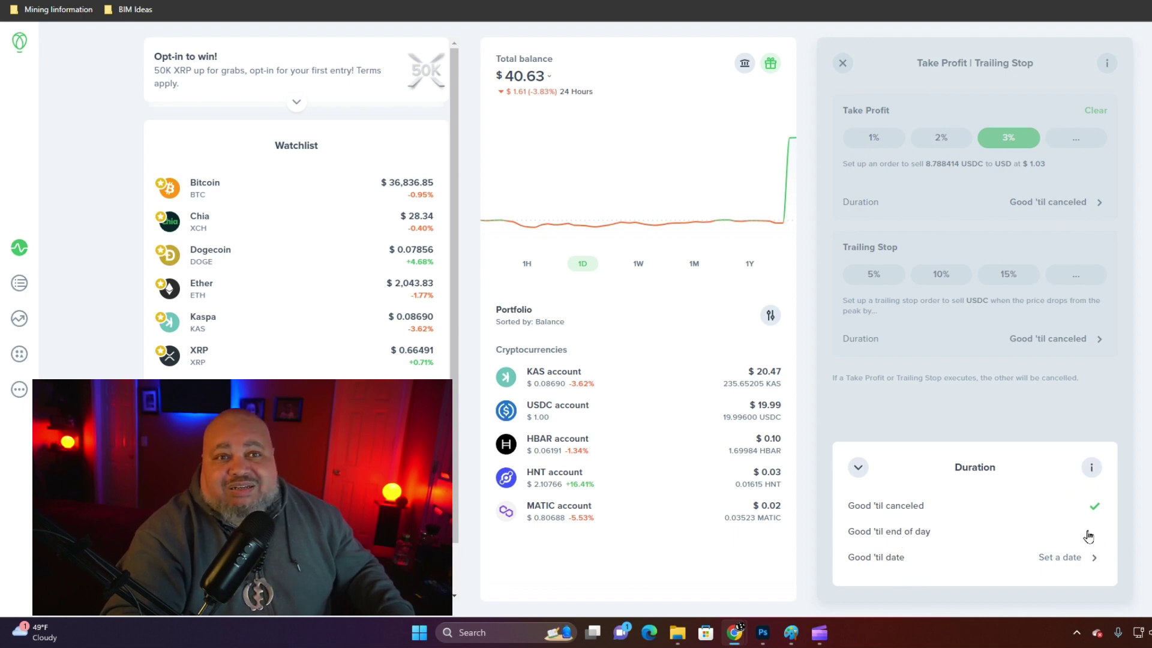
left_click(1081, 558)
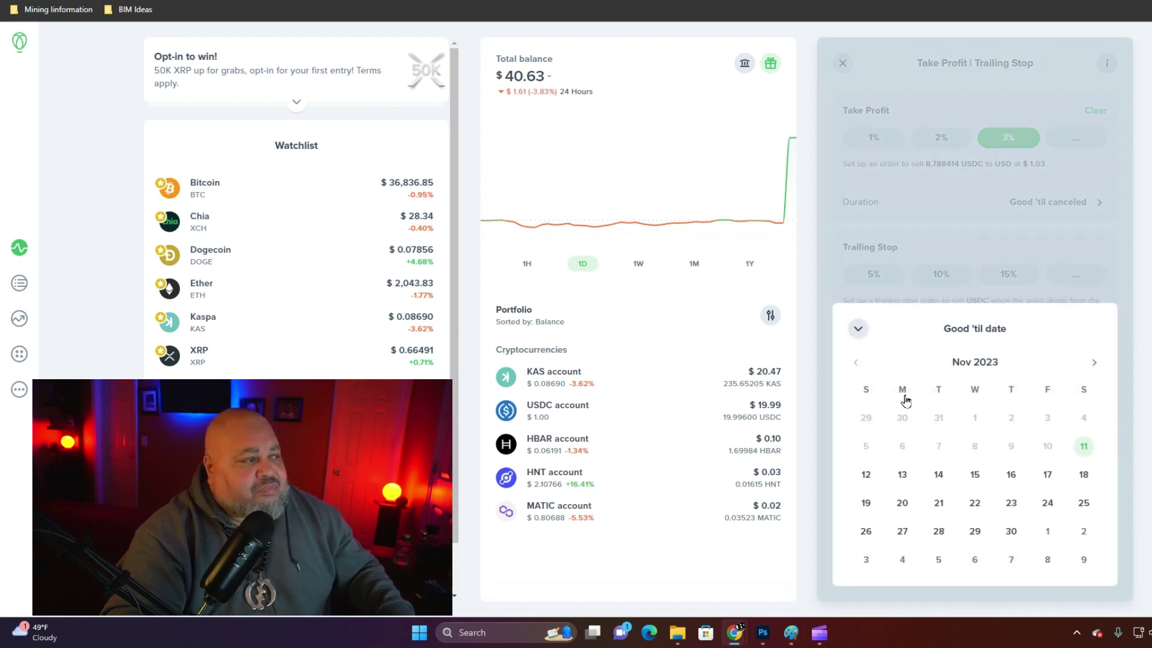
left_click(902, 475)
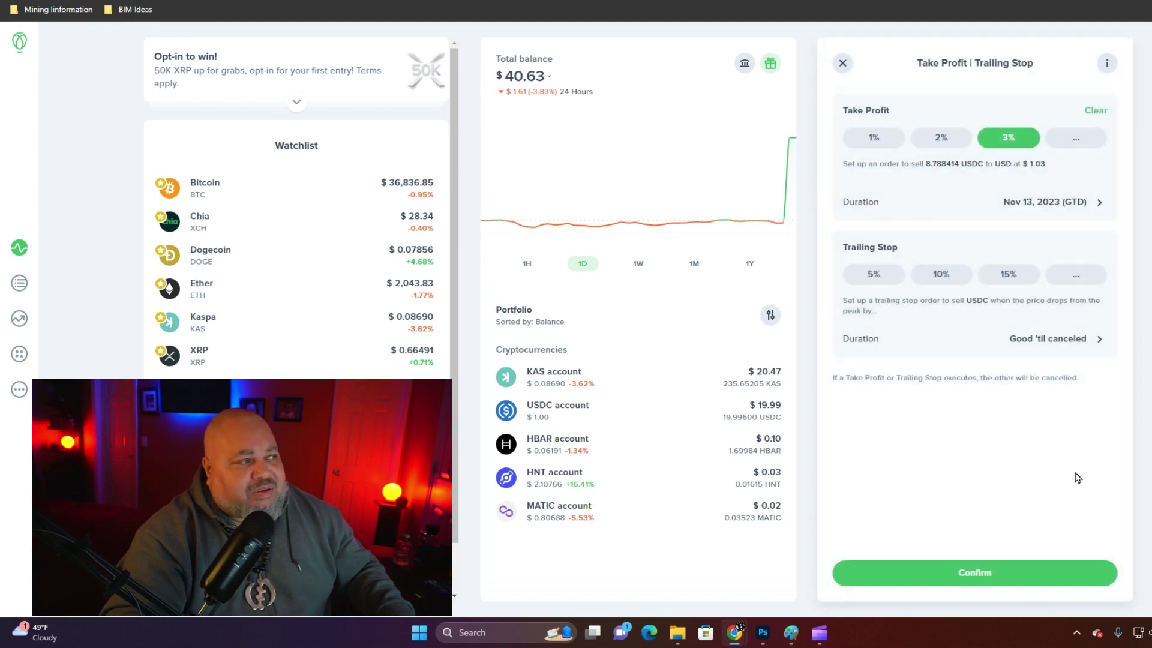
left_click(993, 573)
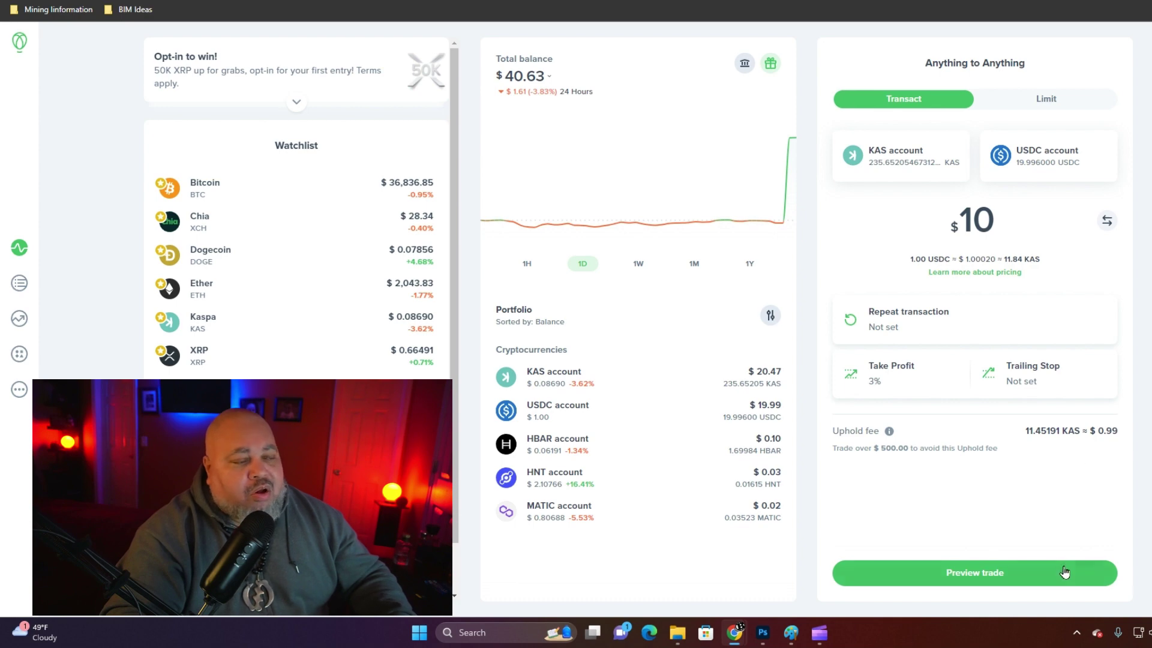
Preview the $10 KAS-to-USDC trade with 3% take profit and confirm it.
left_click(1018, 576)
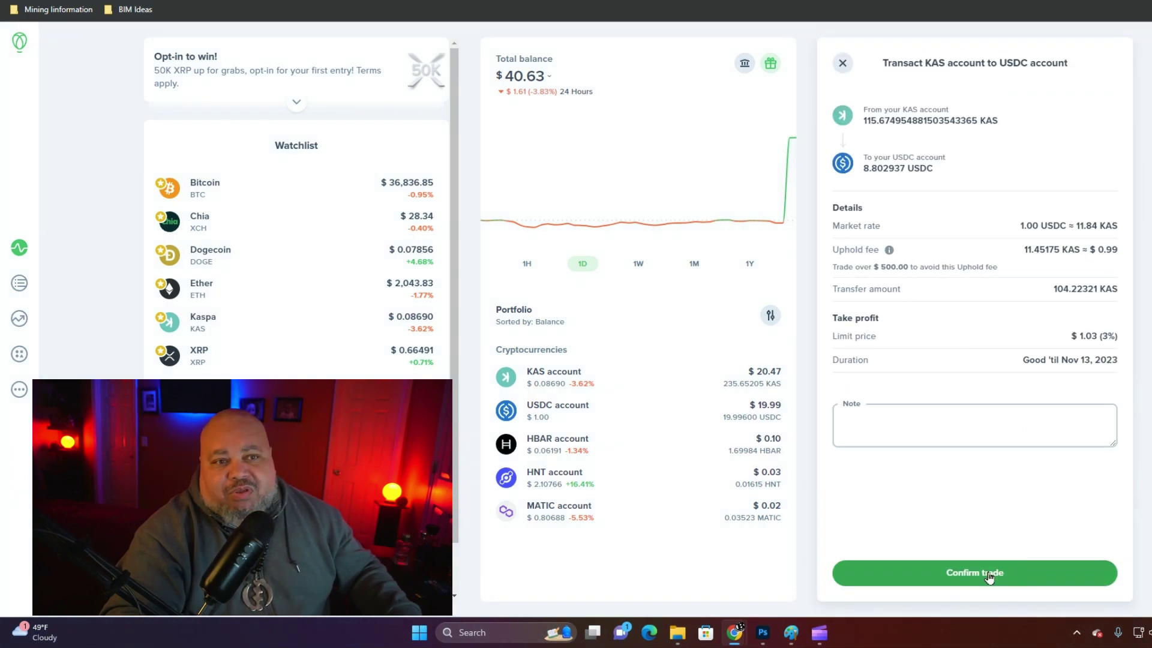
left_click(989, 576)
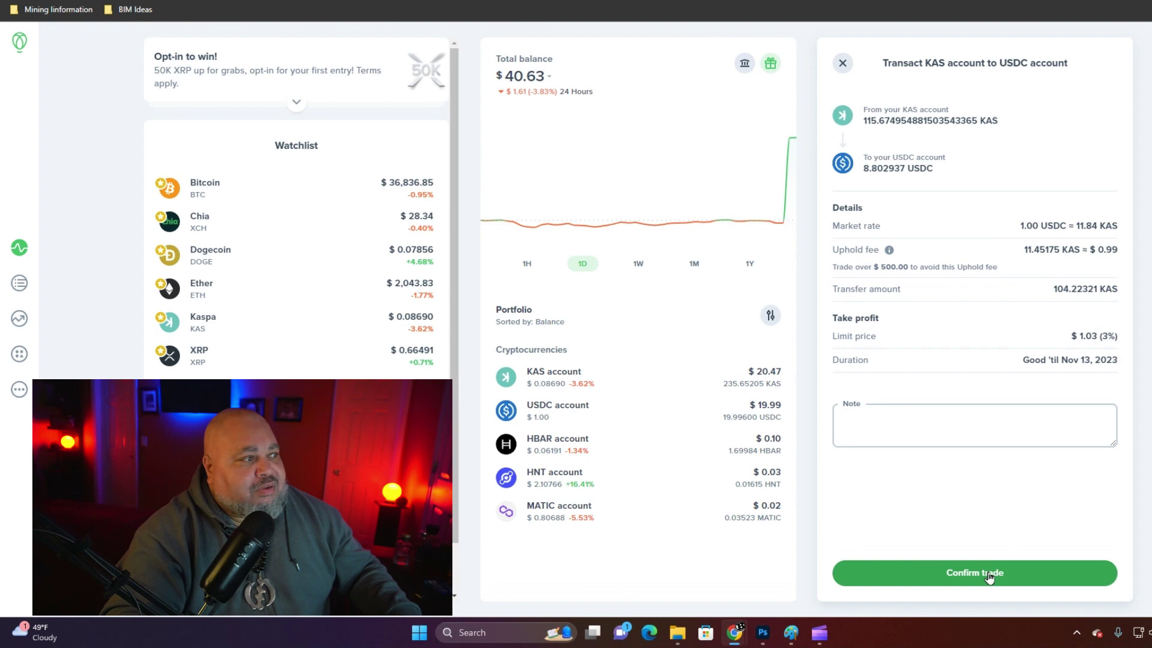
left_click(988, 576)
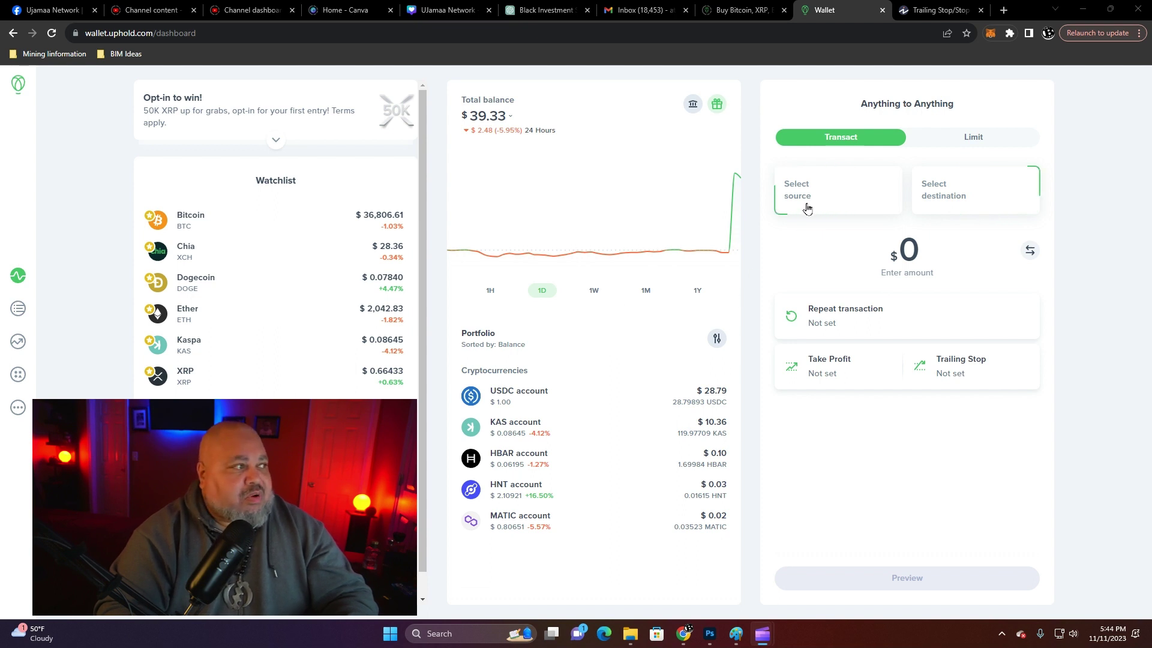
Choose the KAS account as source and the USDC account as destination for a new trade.
left_click(537, 441)
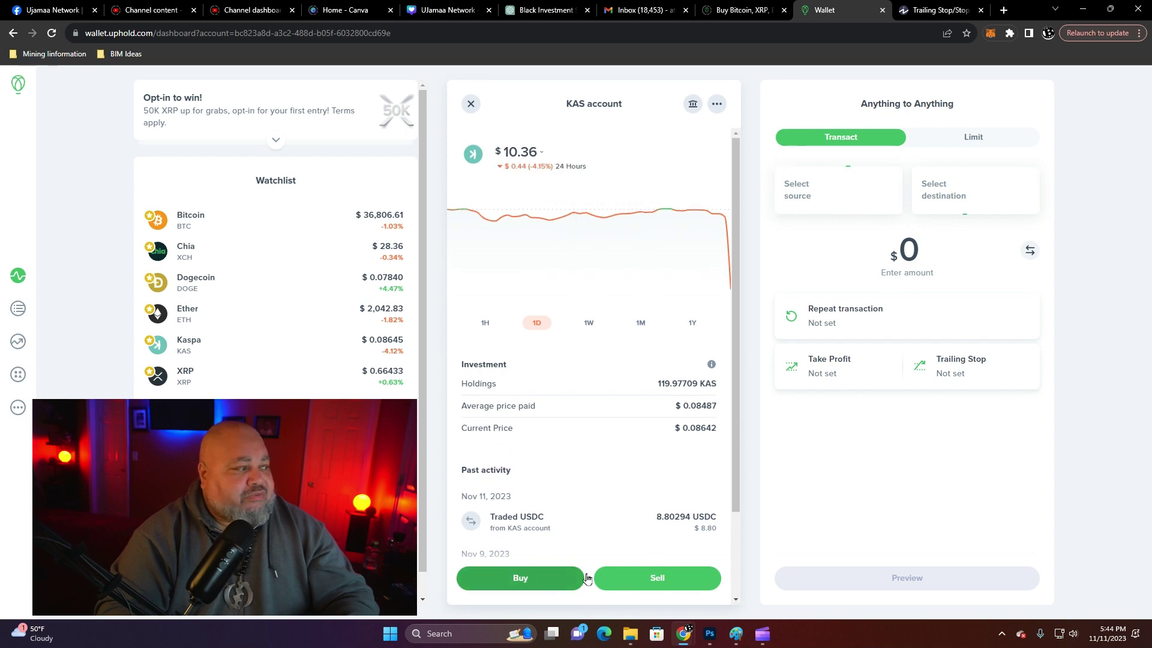
left_click(813, 198)
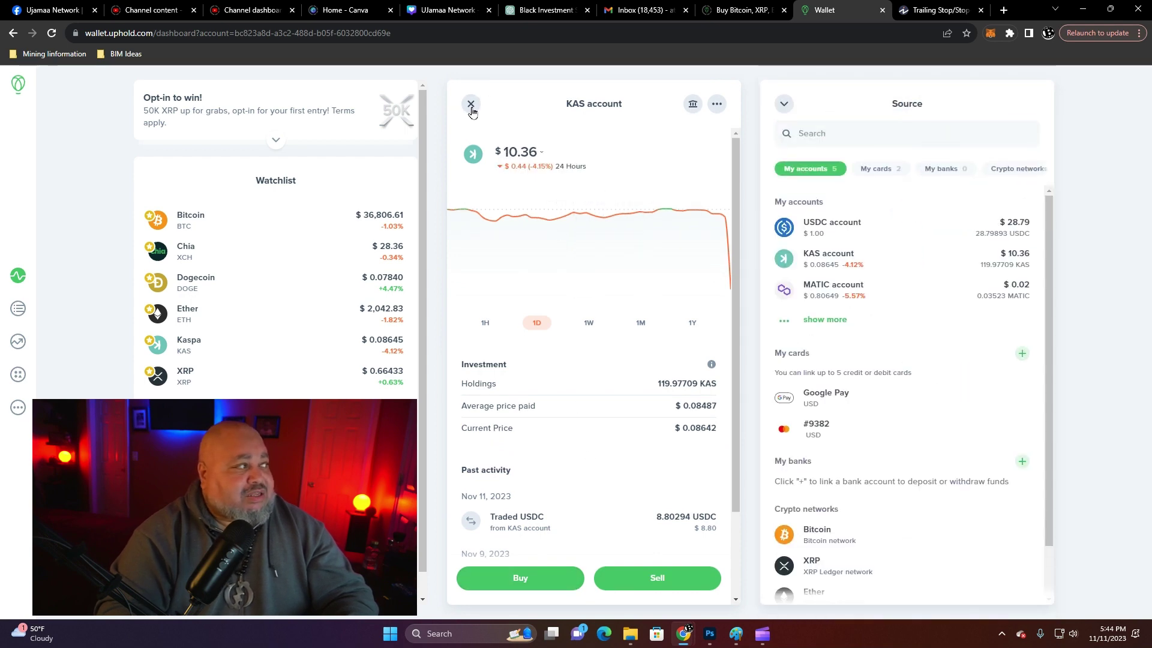
left_click(471, 104)
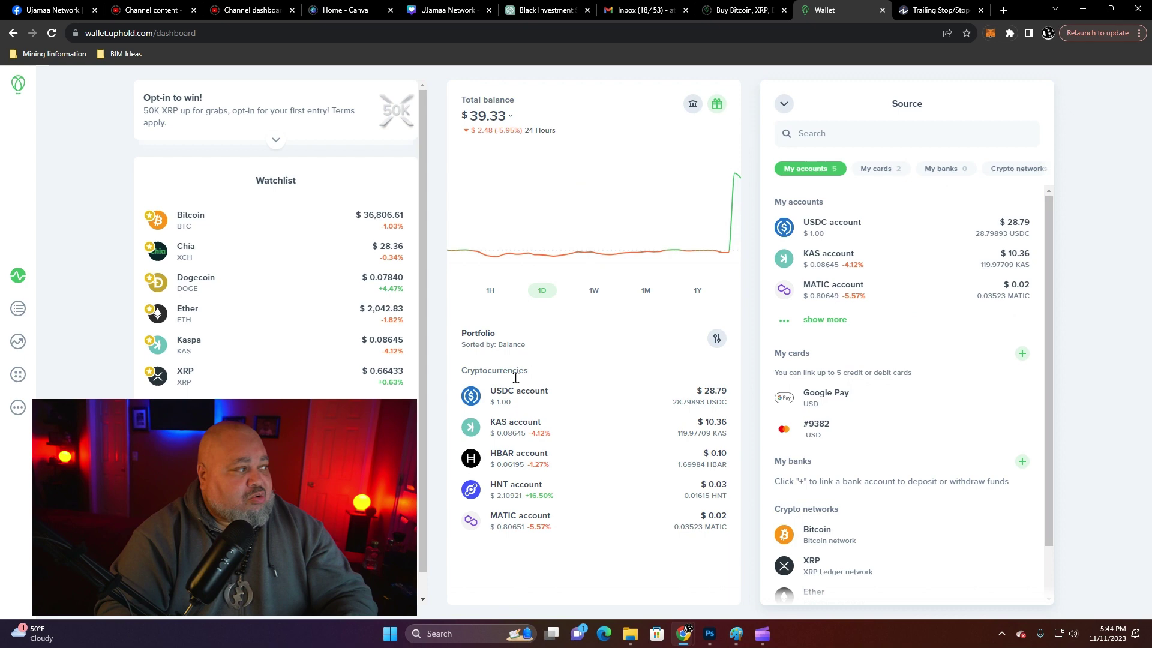
left_click(784, 104)
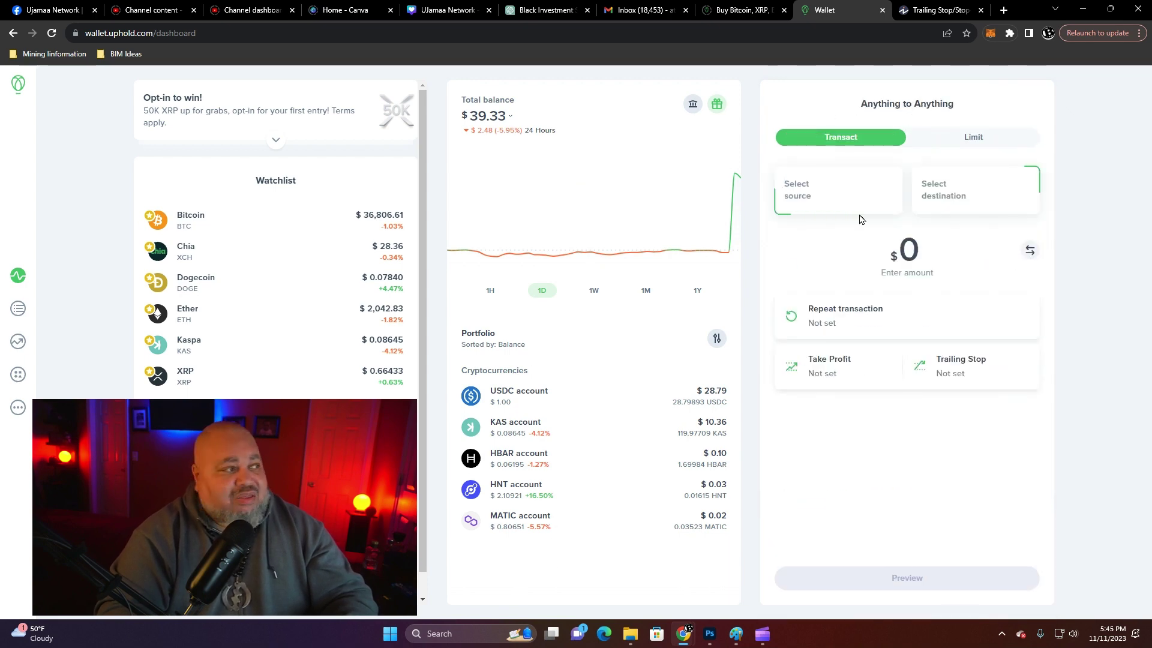
left_click(819, 198)
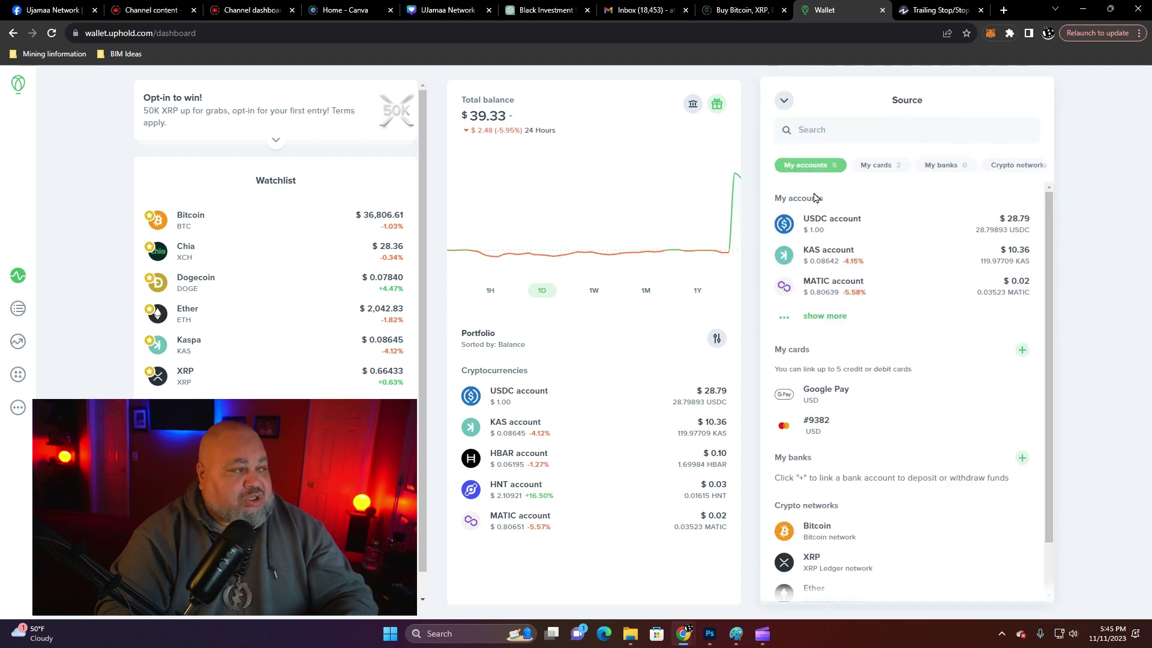
left_click(832, 267)
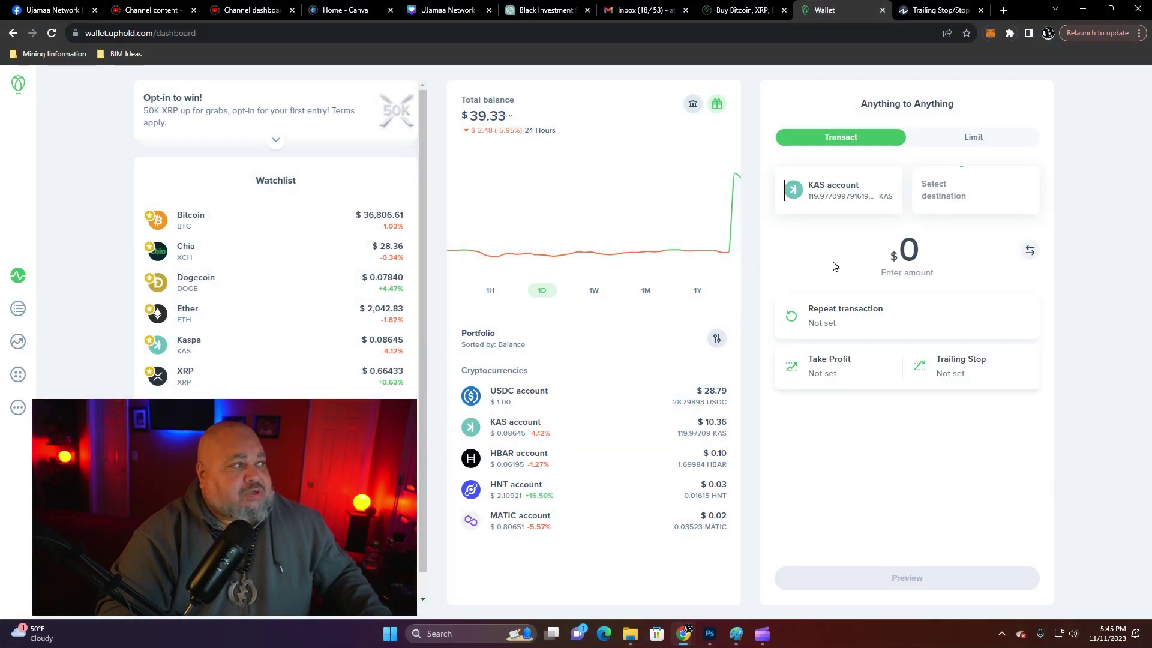
left_click(976, 199)
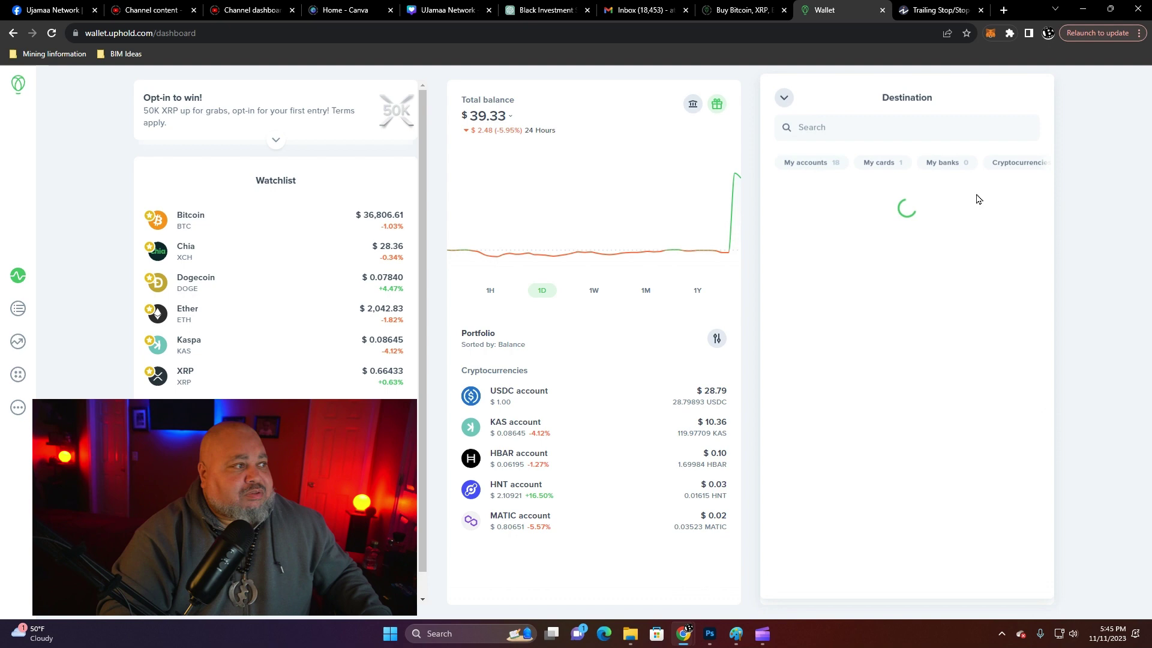
left_click(831, 225)
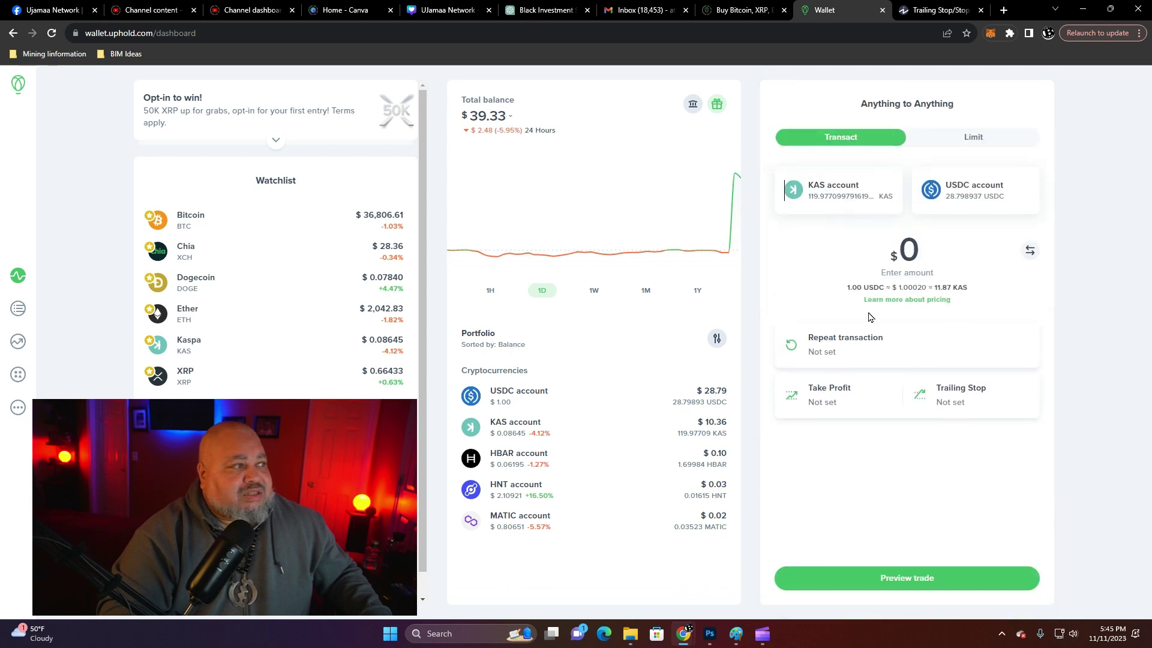
Set the trade amount to 25% of the KAS balance ($2.52) and show the take-profit/trailing-stop options.
left_click(912, 257)
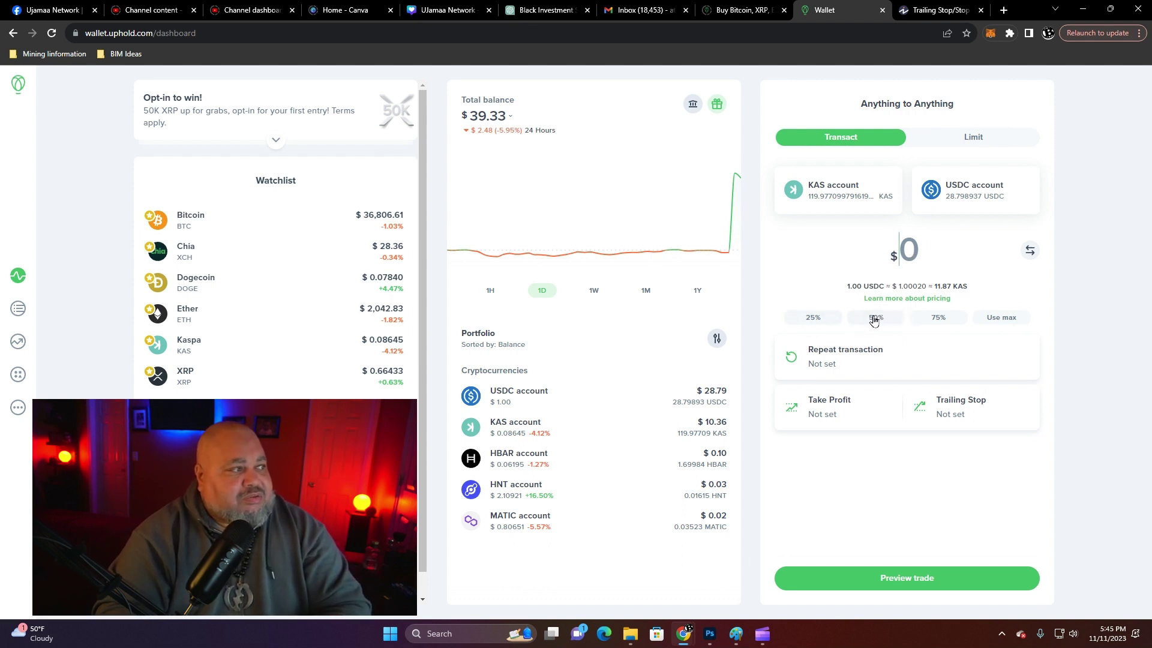
left_click(812, 318)
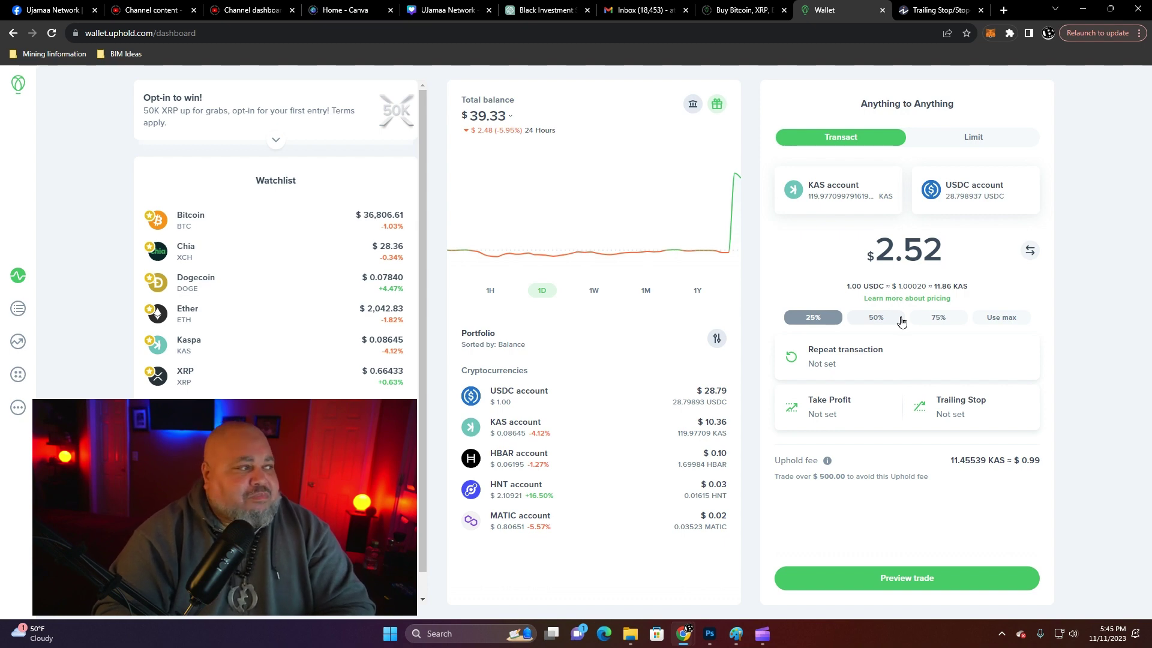
left_click(955, 406)
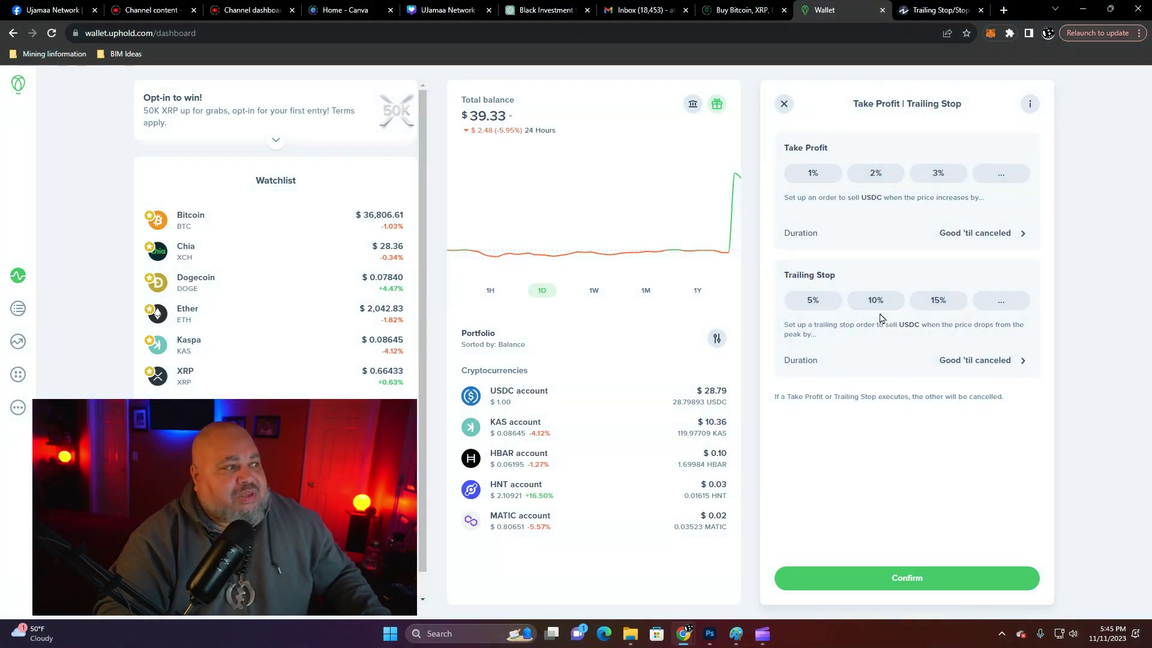
Apply a 5% trailing stop and change the amount to 50% of the KAS balance, $5.07.
left_click(820, 306)
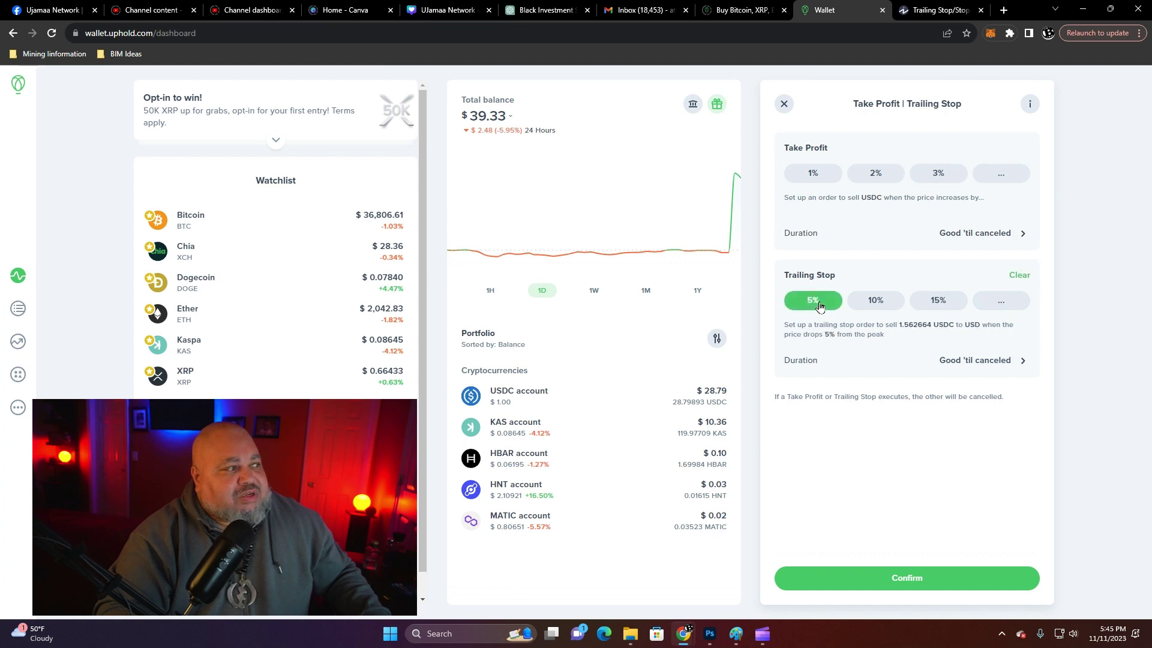
left_click(924, 582)
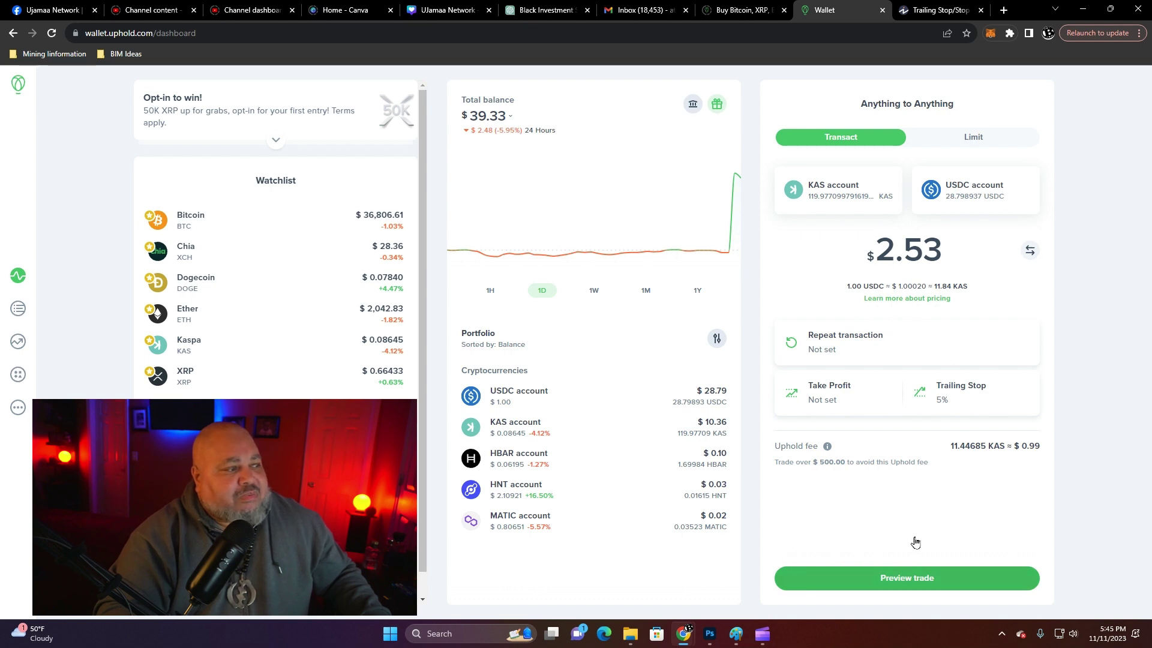
left_click(896, 263)
double_click(896, 262)
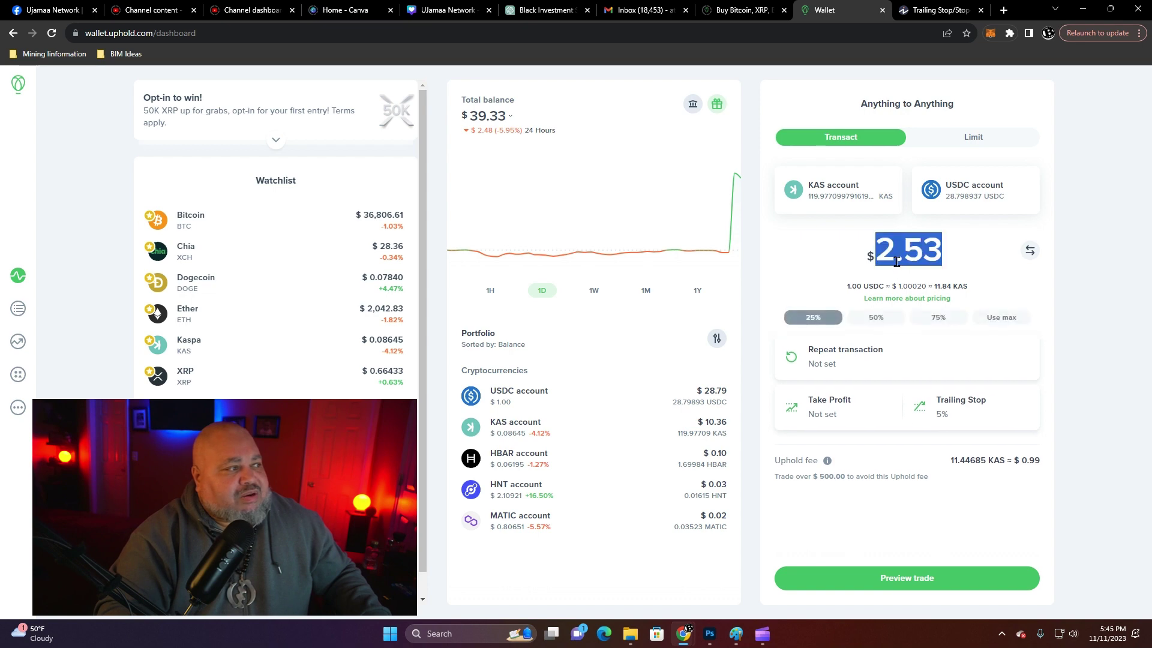
type("10")
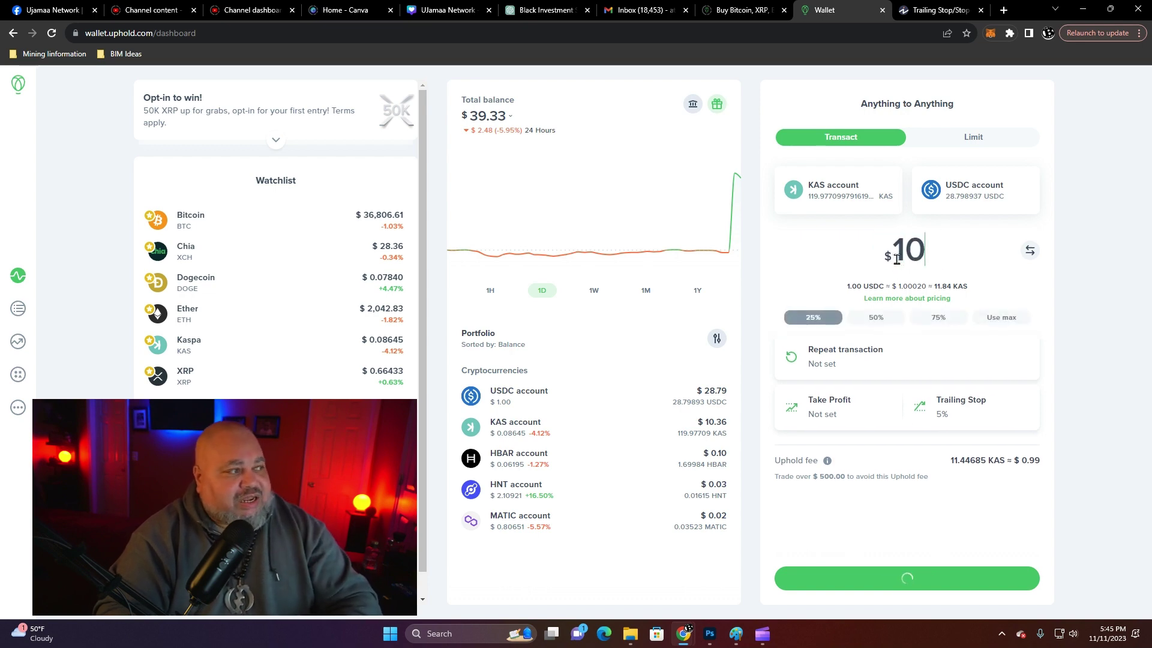
type(".00")
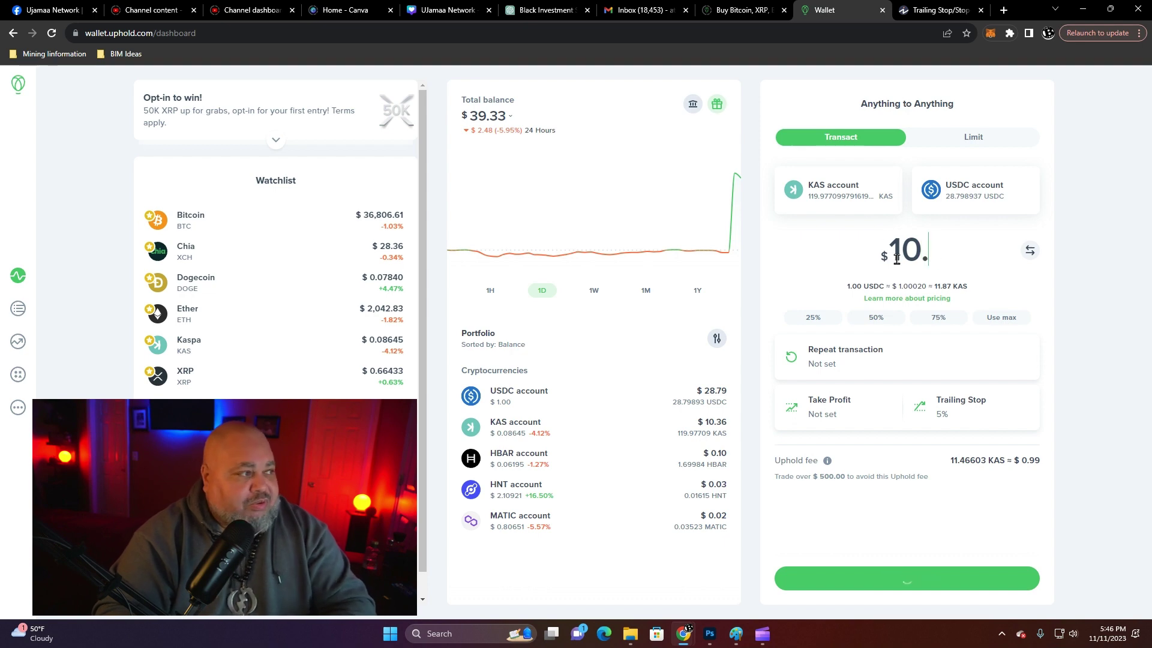
left_click(880, 324)
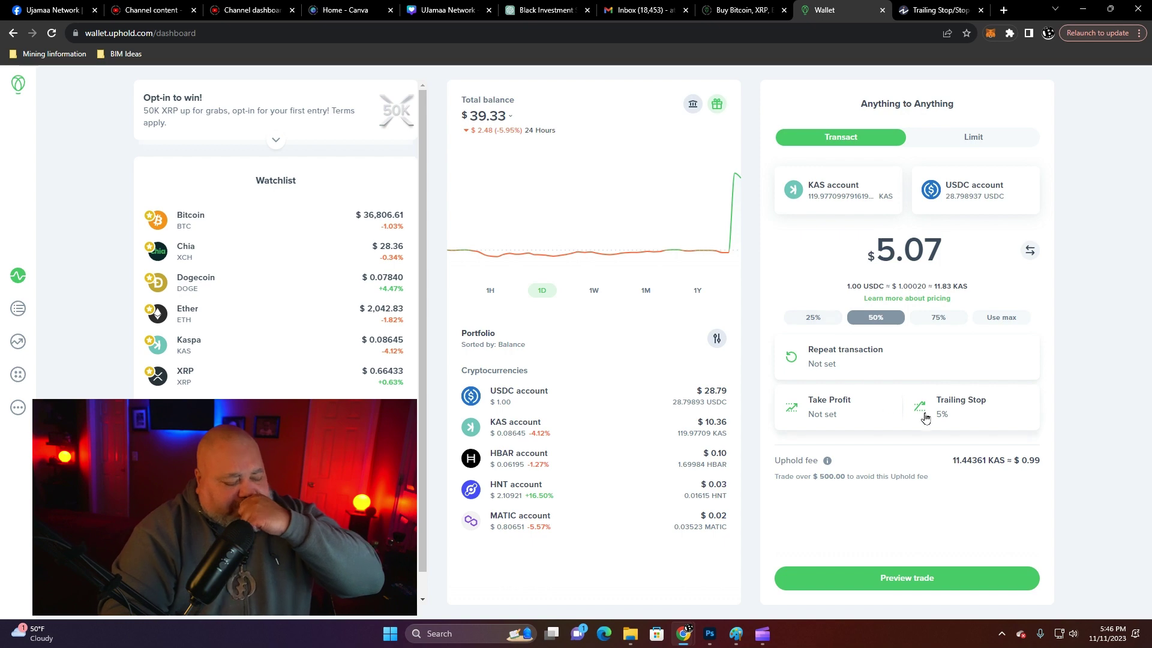
Preview the 48.57066 KAS to 4.116262 USDC trade with its 5% trailing stop, then confirm.
left_click(926, 585)
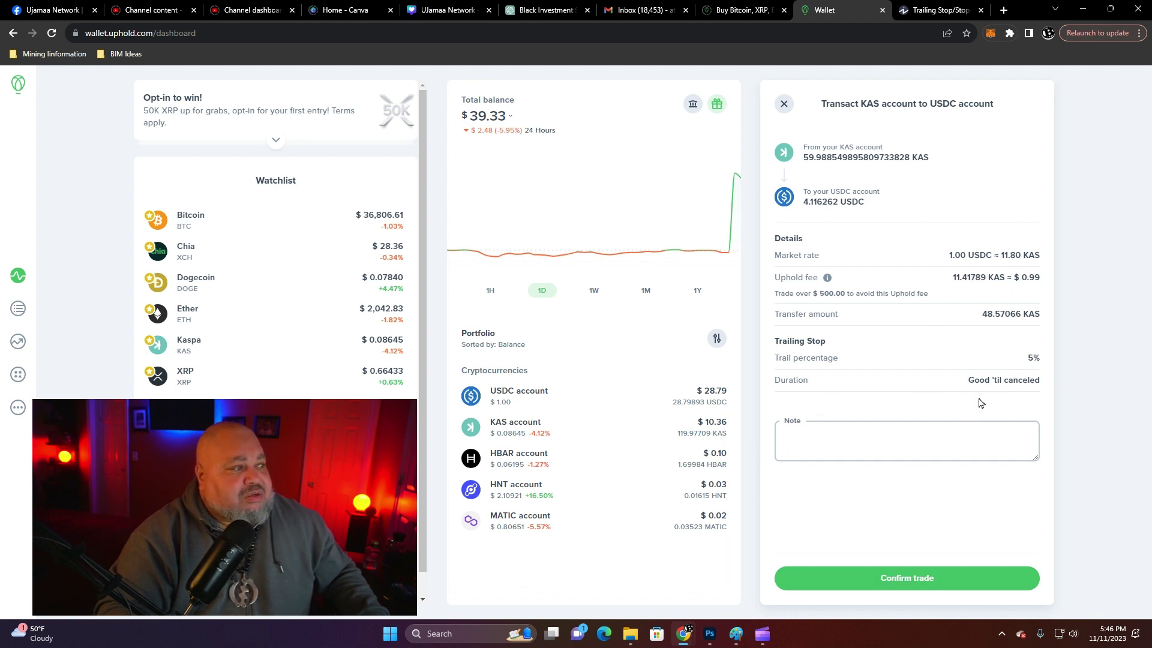
left_click(925, 581)
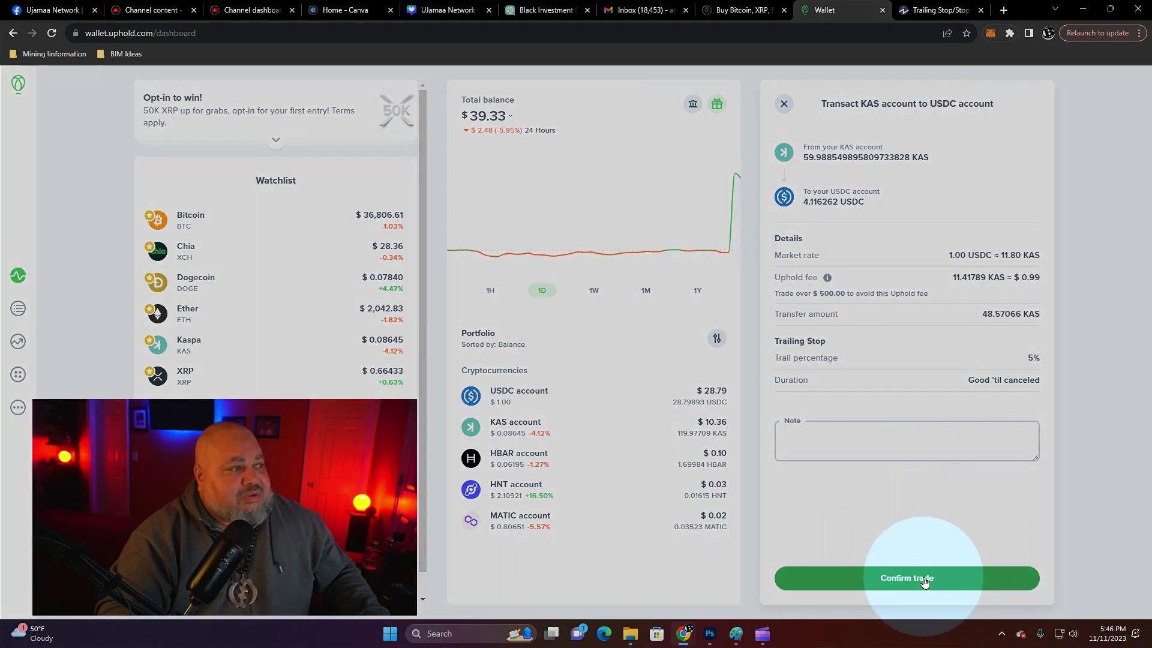